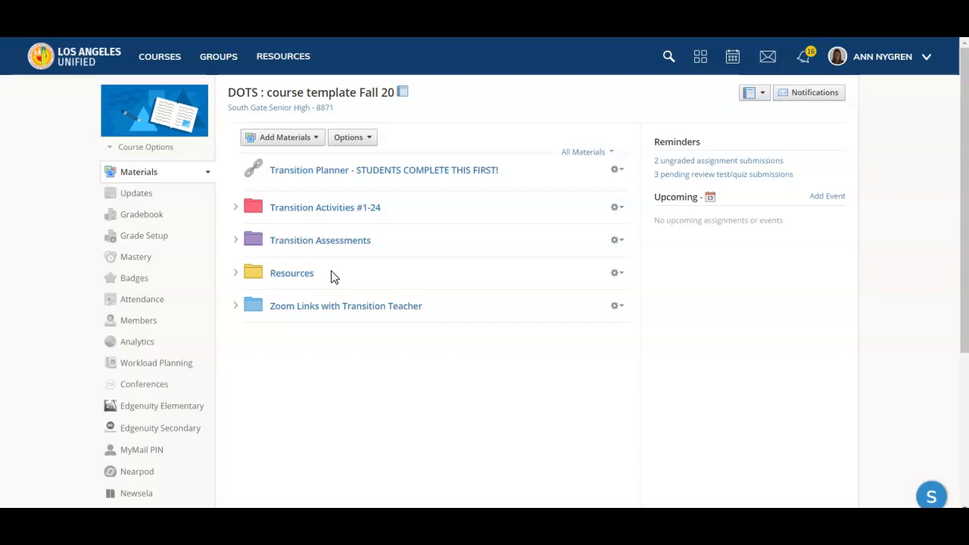
Start a new page titled "Your Local DoR Office" in the Department of Rehabilitation folder under Resources
{"action": "left_click", "coordinate": [306, 276]}
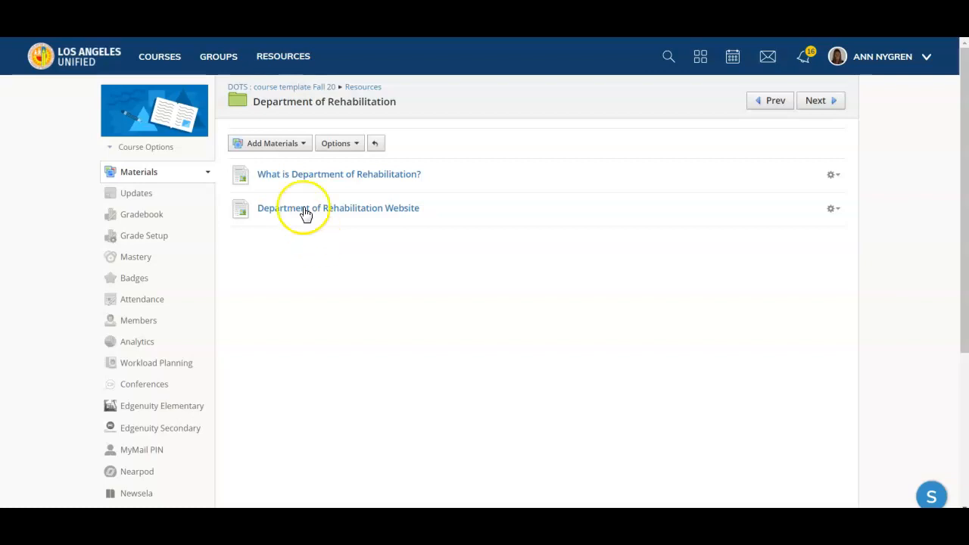
{"action": "left_click", "coordinate": [287, 147]}
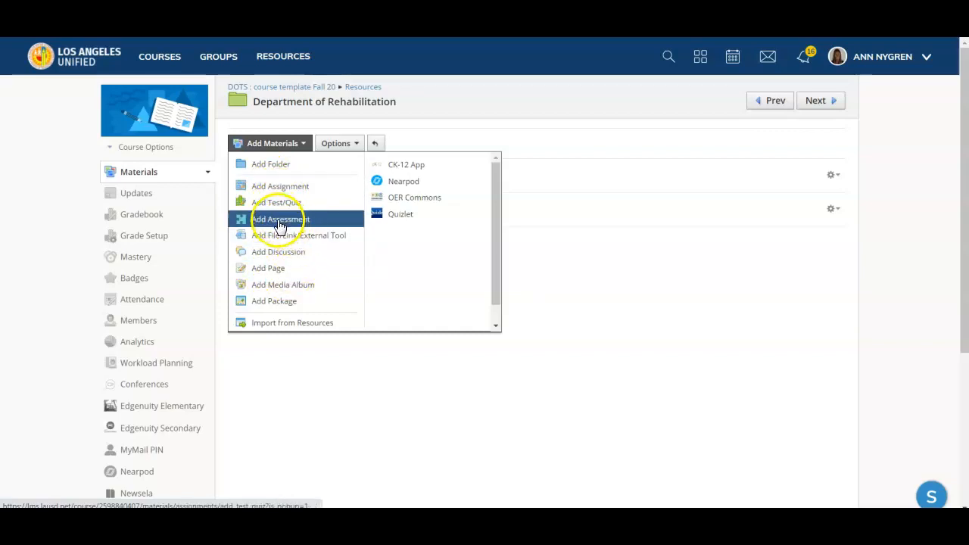
{"action": "left_click", "coordinate": [281, 268]}
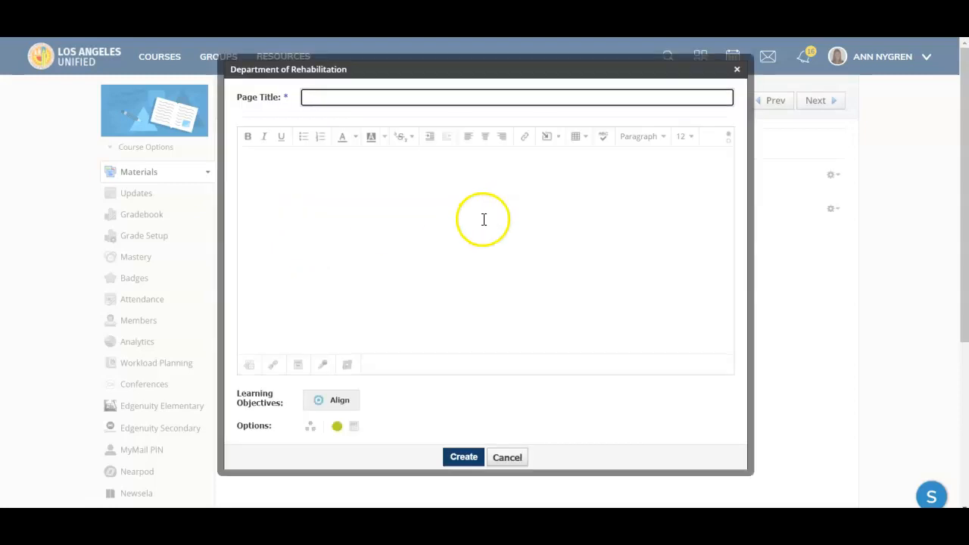
{"action": "left_click", "coordinate": [326, 101]}
{"action": "type", "text": "Your Local DoR Office"}
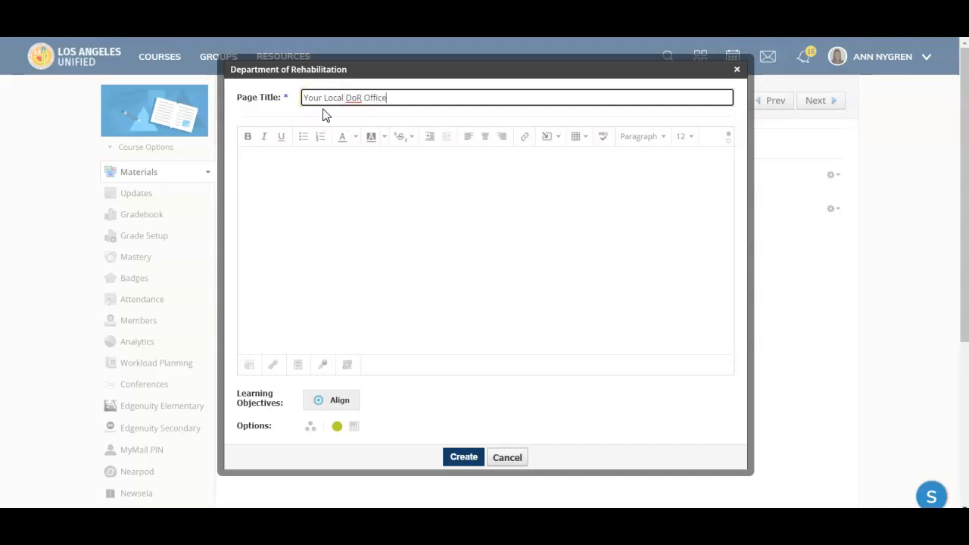
Enter the office's street address as the page content and create the page
{"action": "left_click", "coordinate": [287, 193]}
{"action": "type", "text": "13456 Van Nuys"}
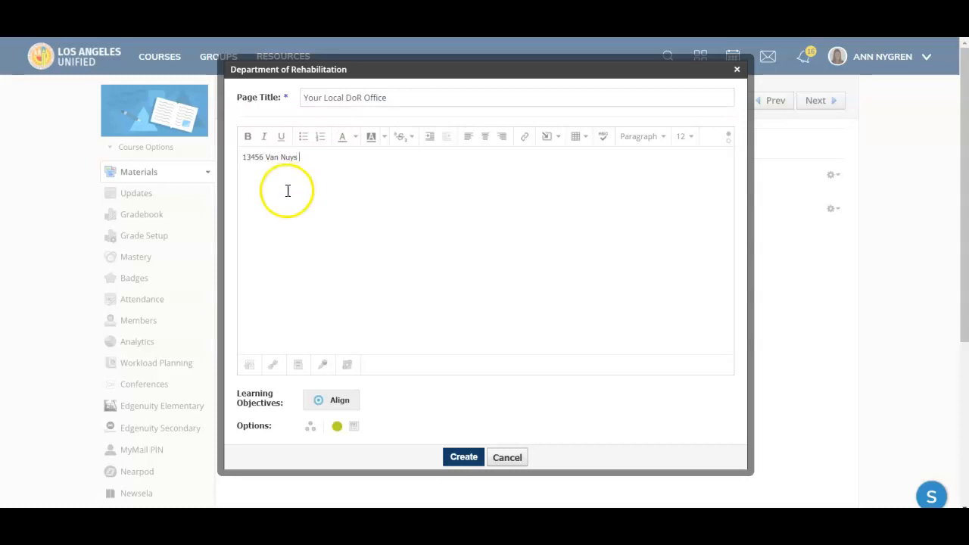
{"action": "left_click", "coordinate": [255, 199]}
{"action": "left_click", "coordinate": [310, 164]}
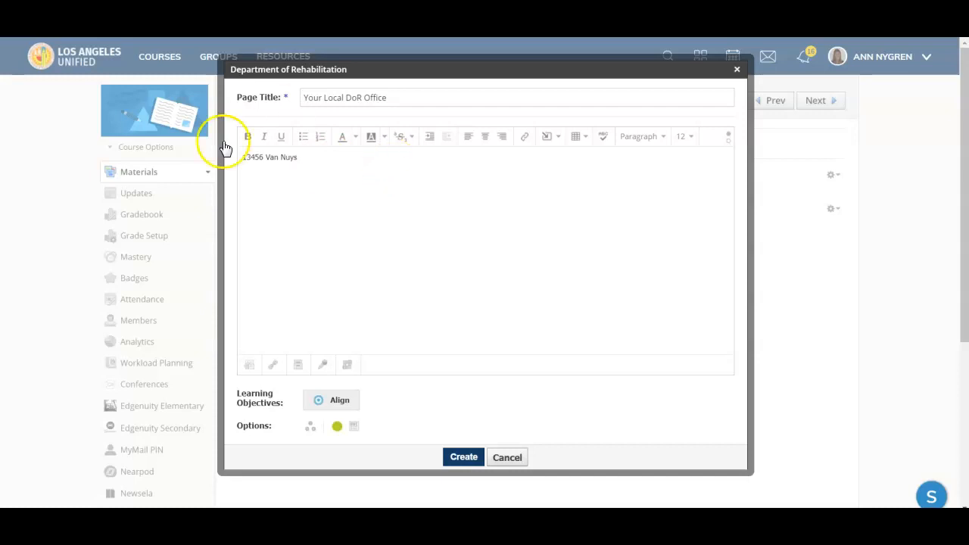
{"action": "left_click", "coordinate": [463, 456]}
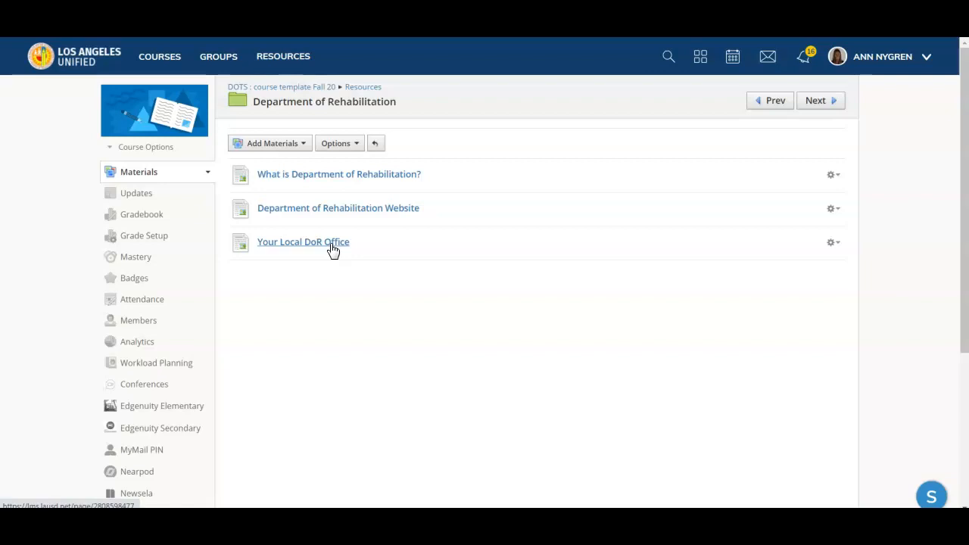
Open the "Your Local DoR Office" page for editing and leave it without saving changes
{"action": "left_click", "coordinate": [835, 243]}
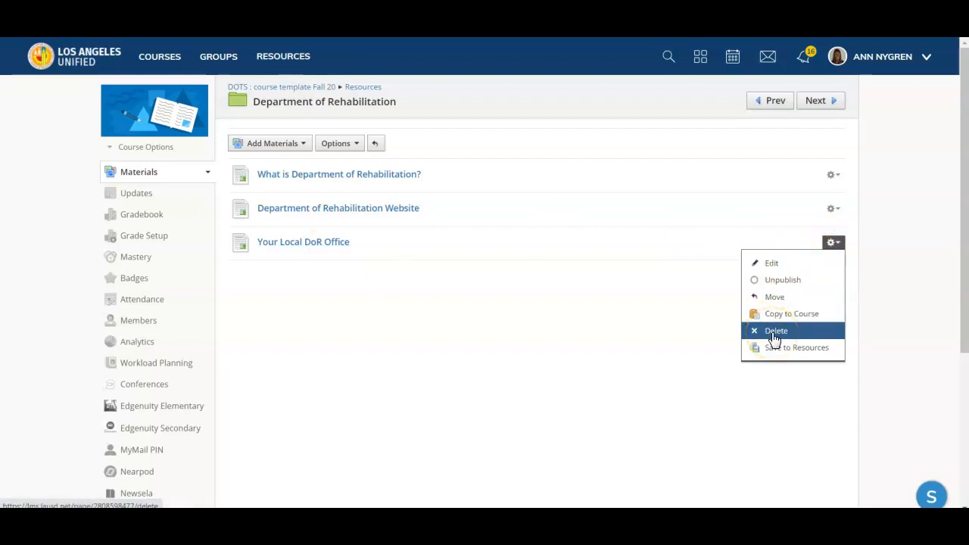
{"action": "left_click", "coordinate": [780, 264]}
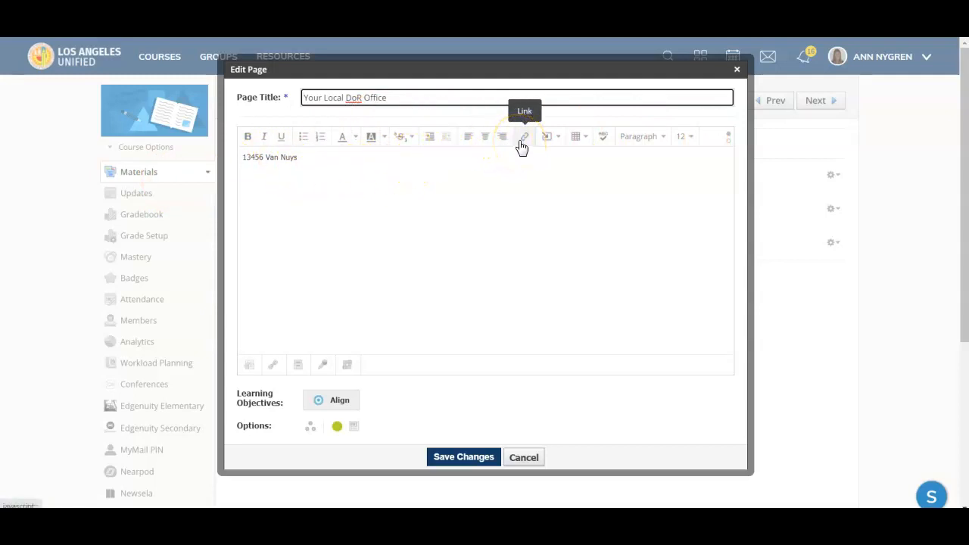
{"action": "left_click", "coordinate": [513, 458]}
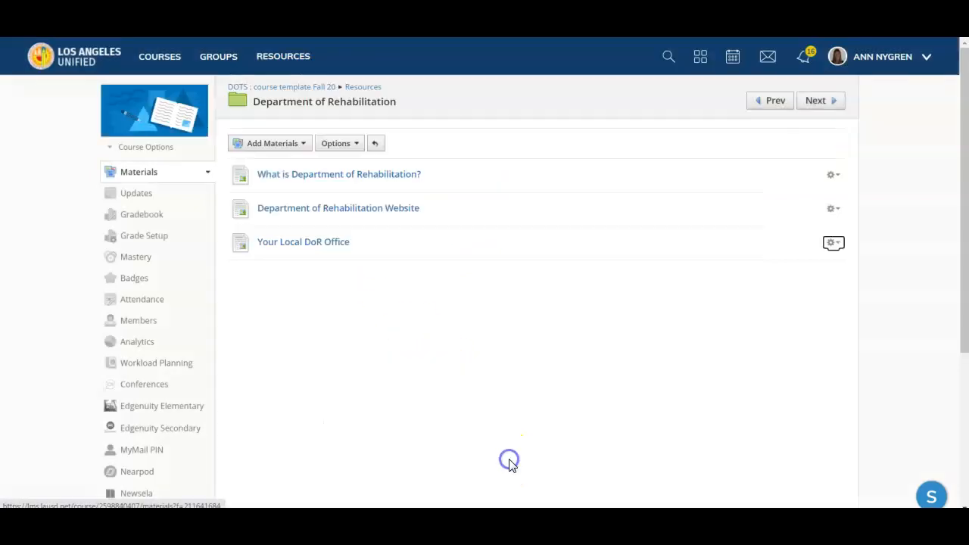
Delete the "Your Local DoR Office" page from the Department of Rehabilitation folder
{"action": "left_click", "coordinate": [833, 243]}
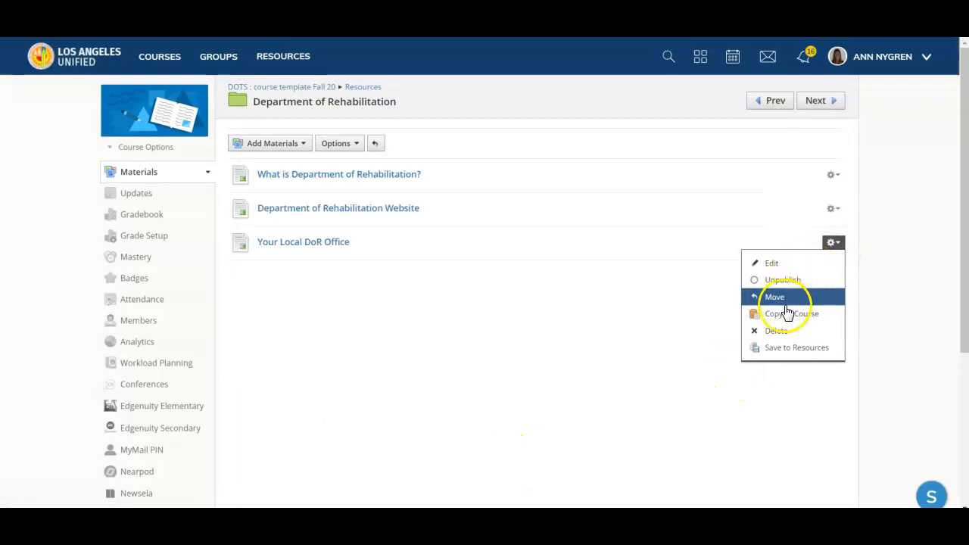
{"action": "left_click", "coordinate": [787, 331]}
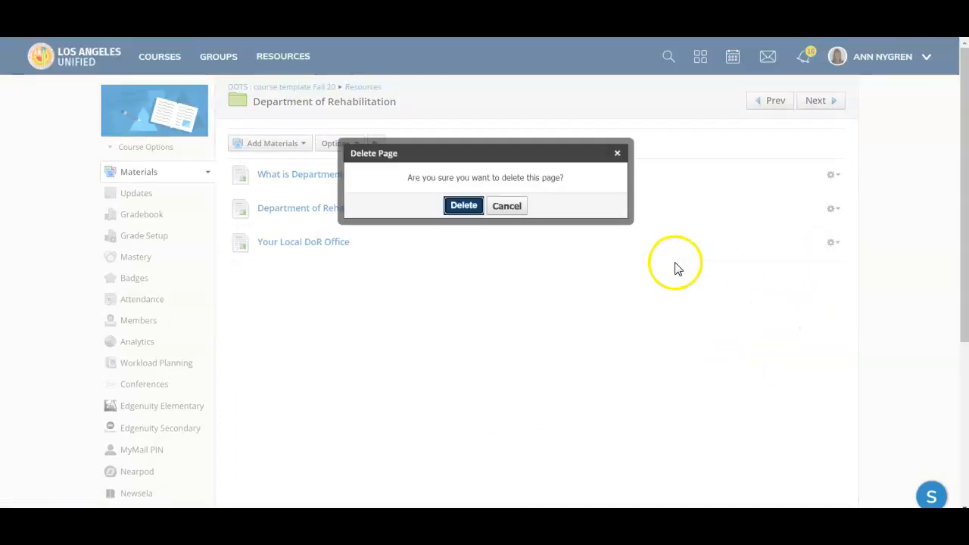
{"action": "left_click", "coordinate": [457, 208]}
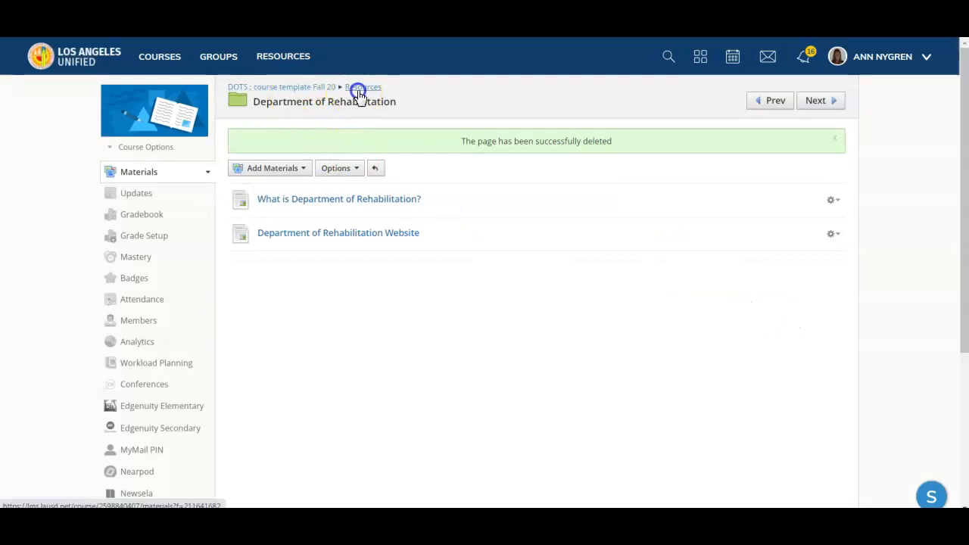
Create a purple folder titled "Panorama High School" in the Resources folder with its availability set to Published
{"action": "left_click", "coordinate": [361, 89]}
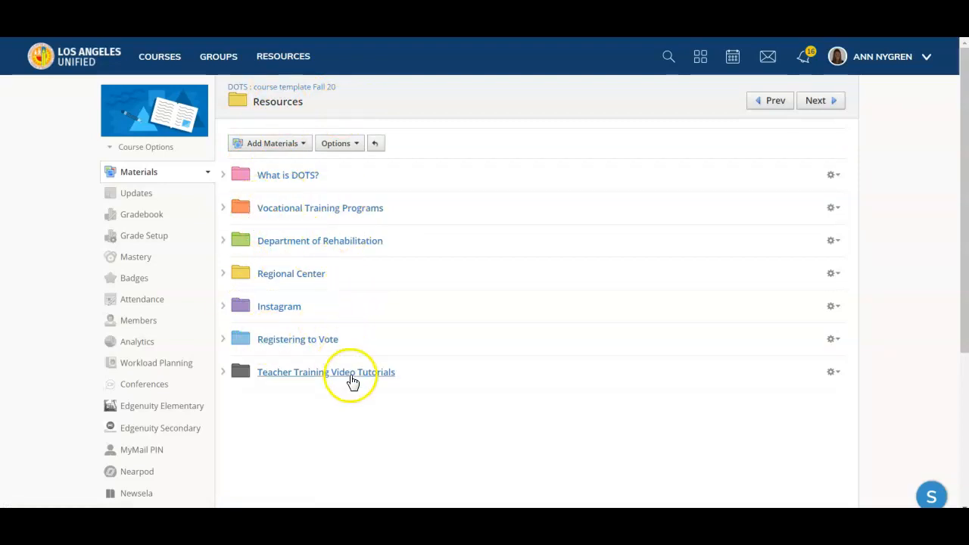
{"action": "left_click", "coordinate": [303, 146]}
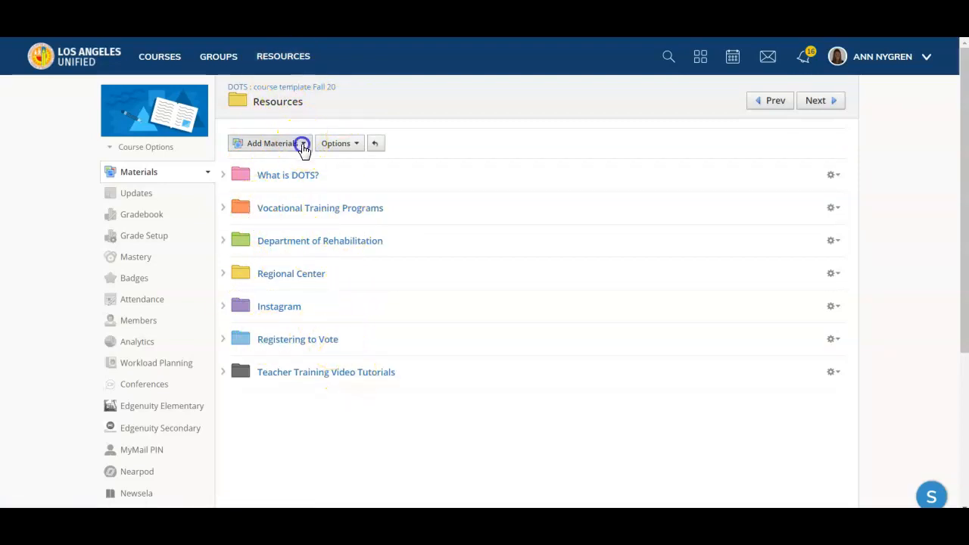
{"action": "left_click", "coordinate": [297, 164]}
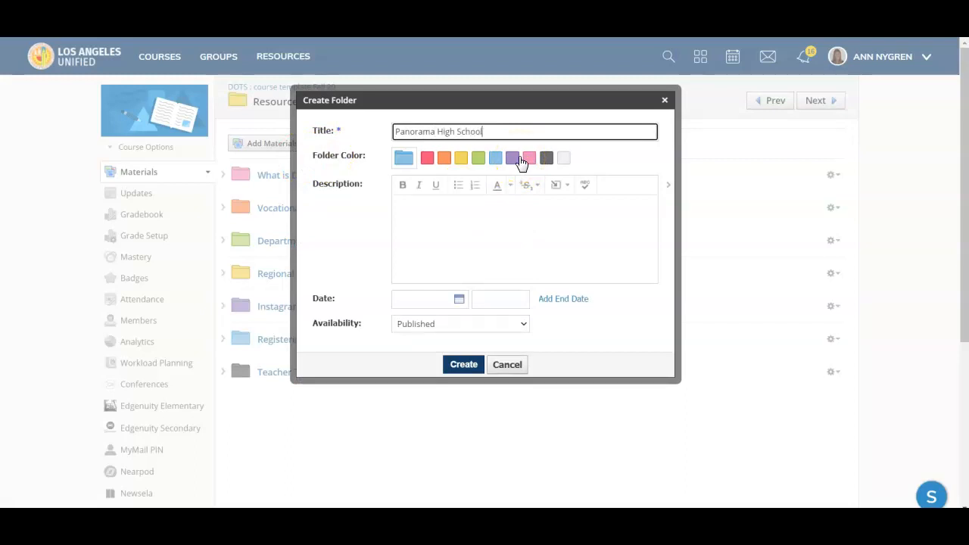
{"action": "left_click", "coordinate": [514, 160]}
{"action": "left_click", "coordinate": [451, 218]}
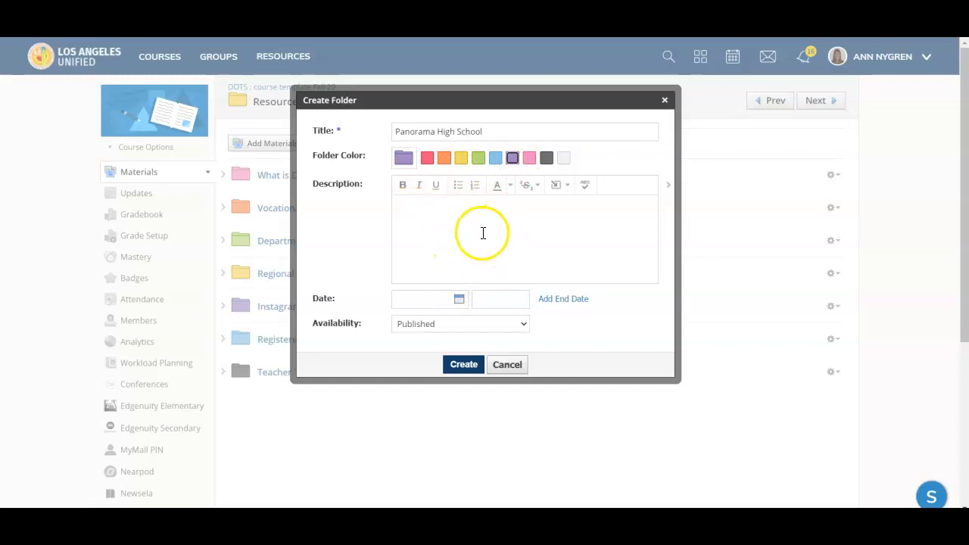
{"action": "left_click", "coordinate": [466, 372]}
{"action": "left_click", "coordinate": [525, 324]}
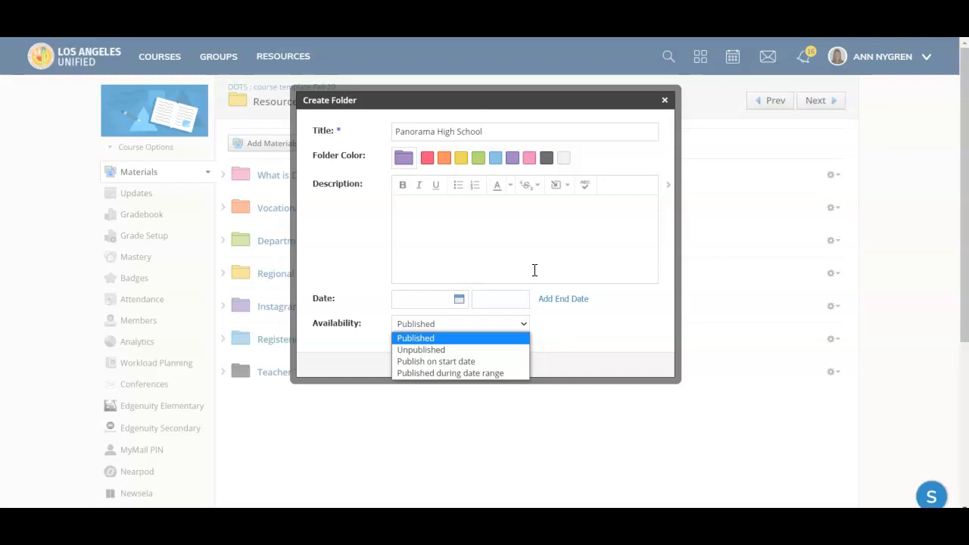
{"action": "left_click", "coordinate": [450, 339]}
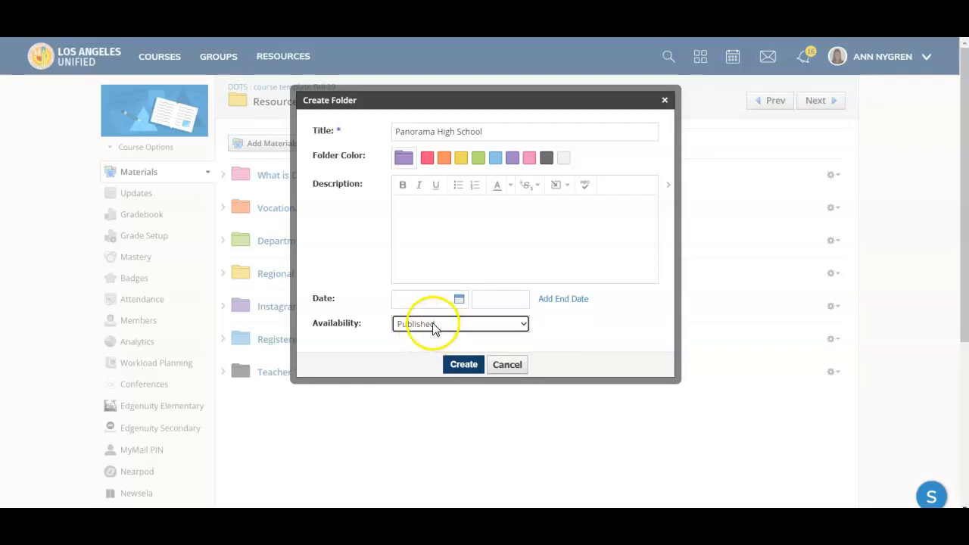
{"action": "left_click", "coordinate": [464, 365]}
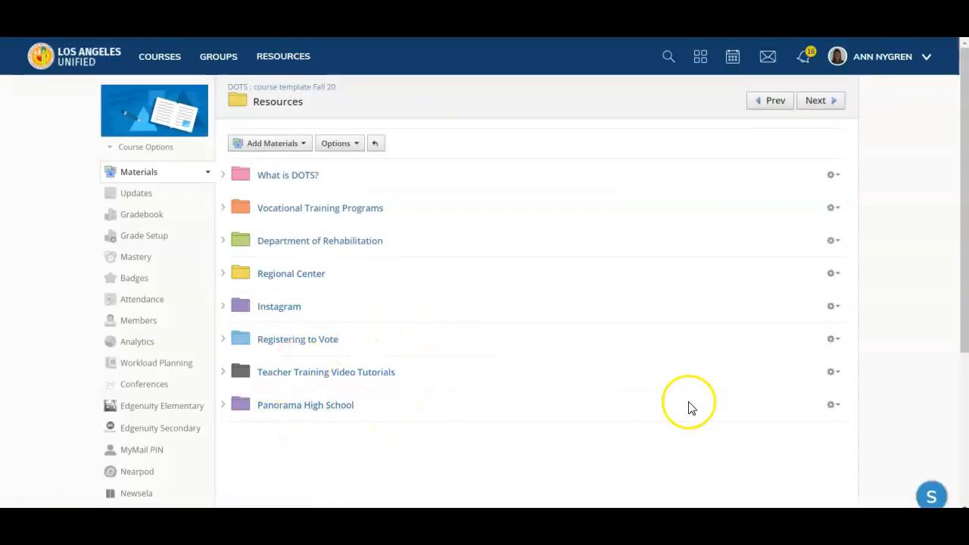
Delete the "Panorama High School" folder from the Resources folder
{"action": "left_click", "coordinate": [833, 406]}
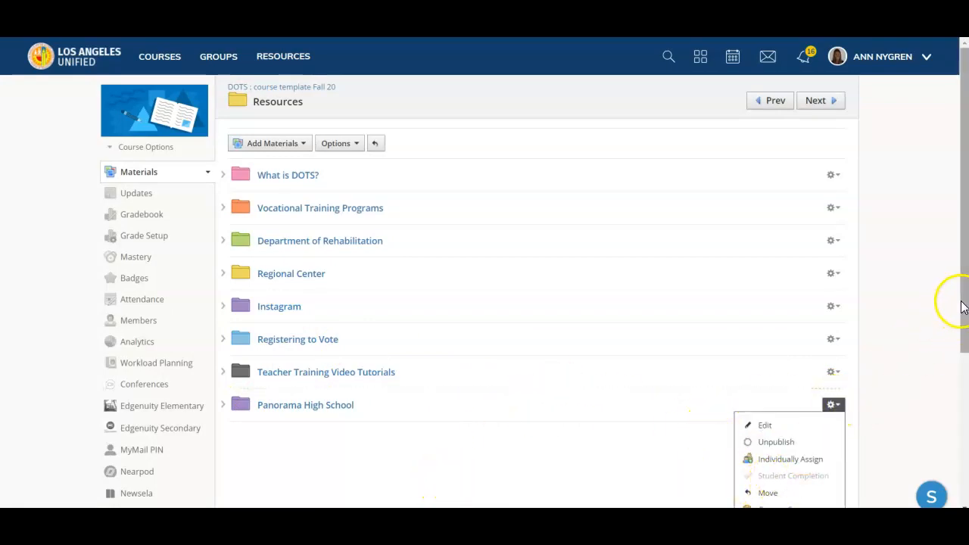
{"action": "scroll", "coordinate": [964, 307], "scroll_direction": "down", "scroll_amount": 3}
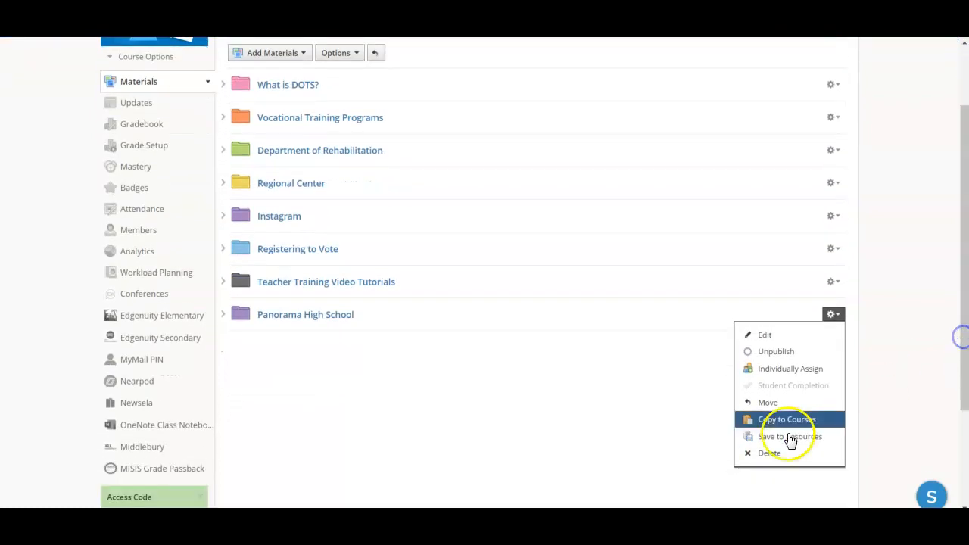
{"action": "left_click", "coordinate": [775, 453]}
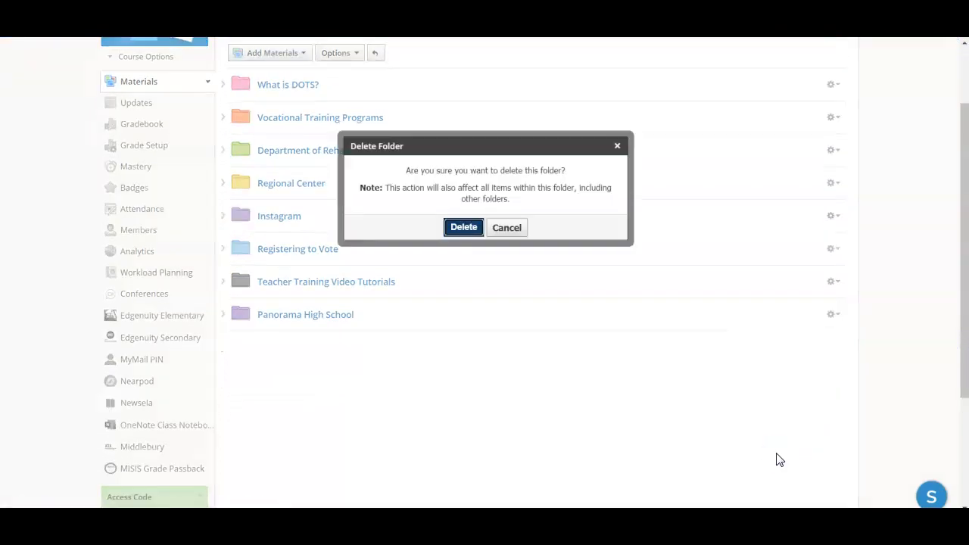
{"action": "left_click", "coordinate": [464, 229]}
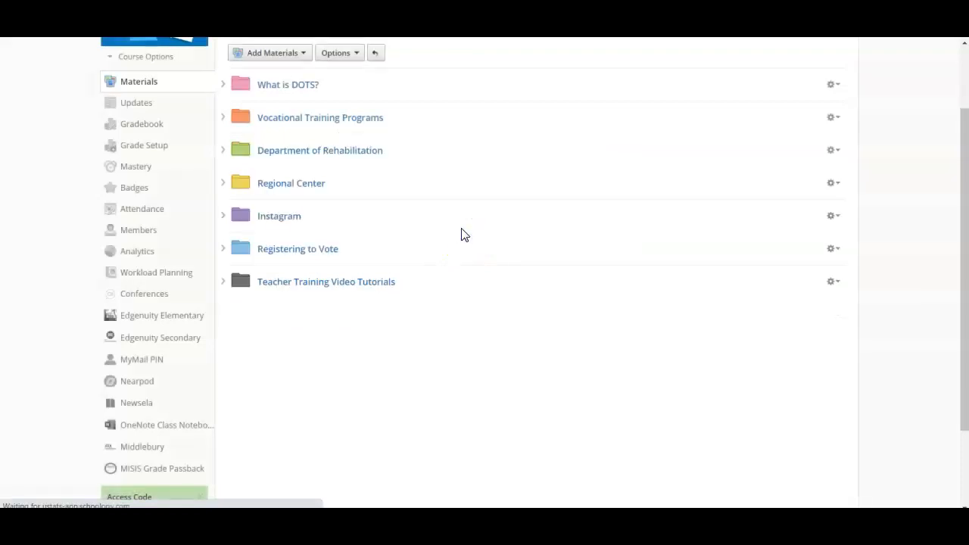
Open folder 6, "I have completed a post-high school plan", in Post-Secondary Planning under the course's Transition Activities #1-24
{"action": "left_click_drag", "start_coordinate": [965, 250], "coordinate": [954, 193]}
{"action": "left_click", "coordinate": [278, 80]}
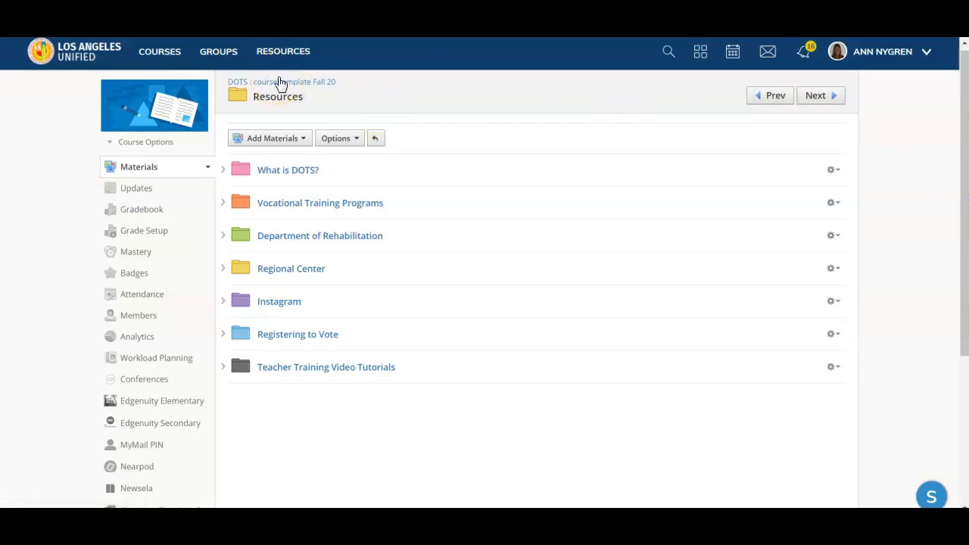
{"action": "left_click", "coordinate": [278, 81]}
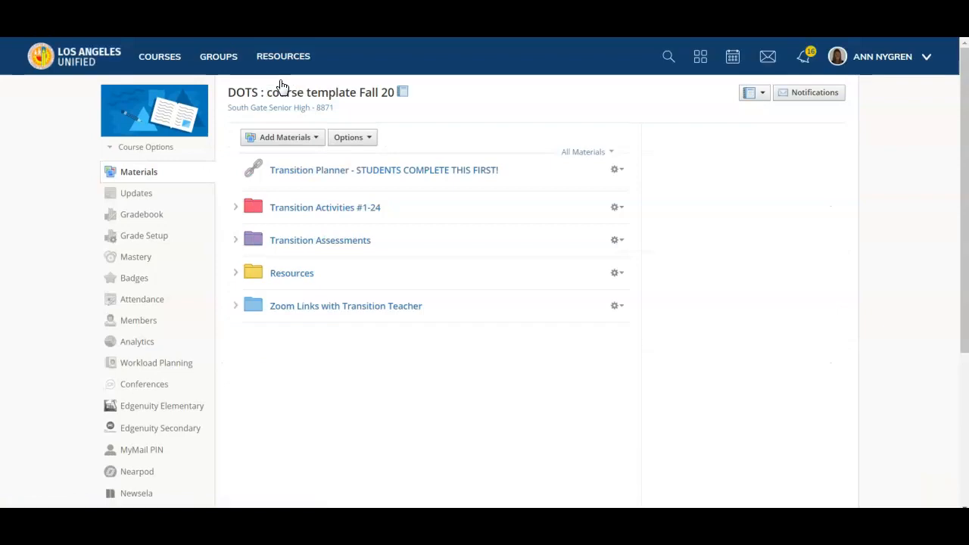
{"action": "left_click", "coordinate": [302, 214]}
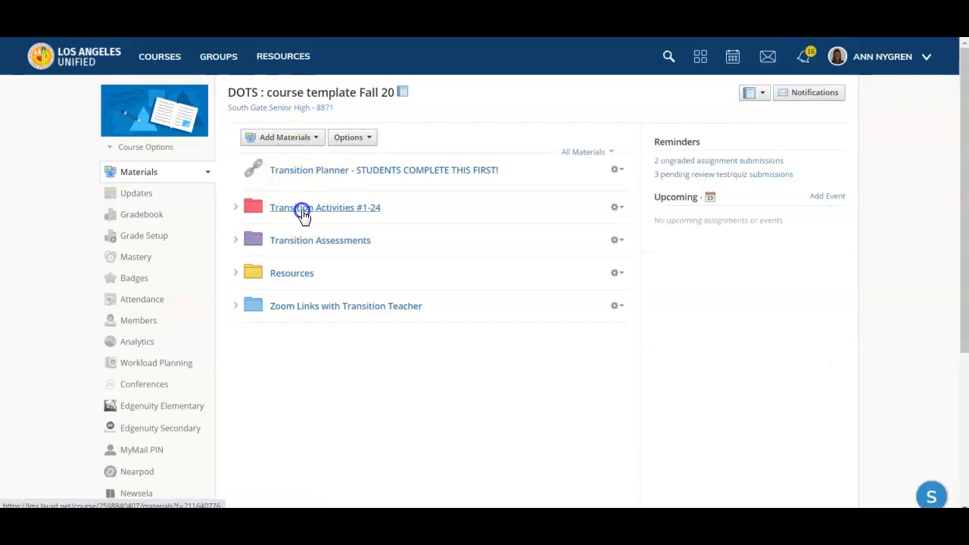
{"action": "left_click", "coordinate": [302, 215]}
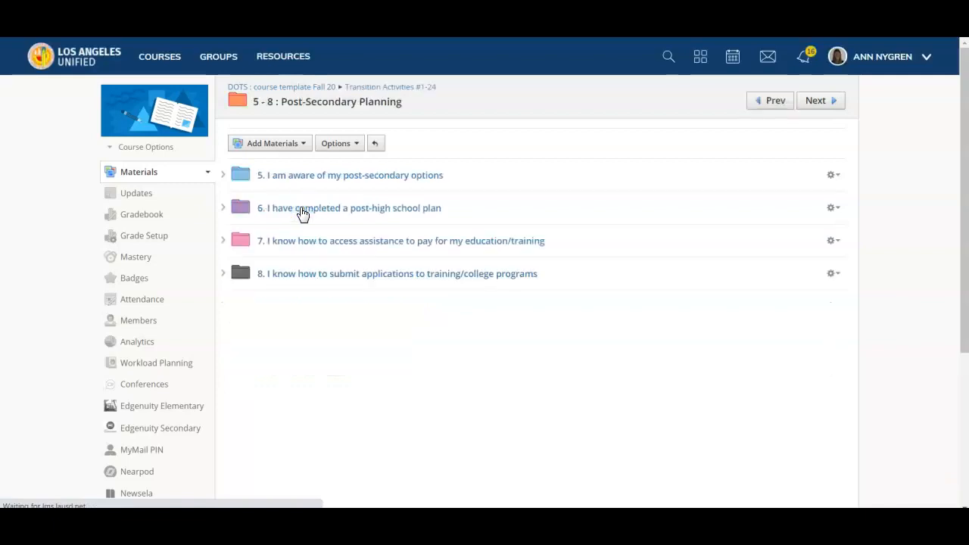
{"action": "left_click", "coordinate": [308, 209]}
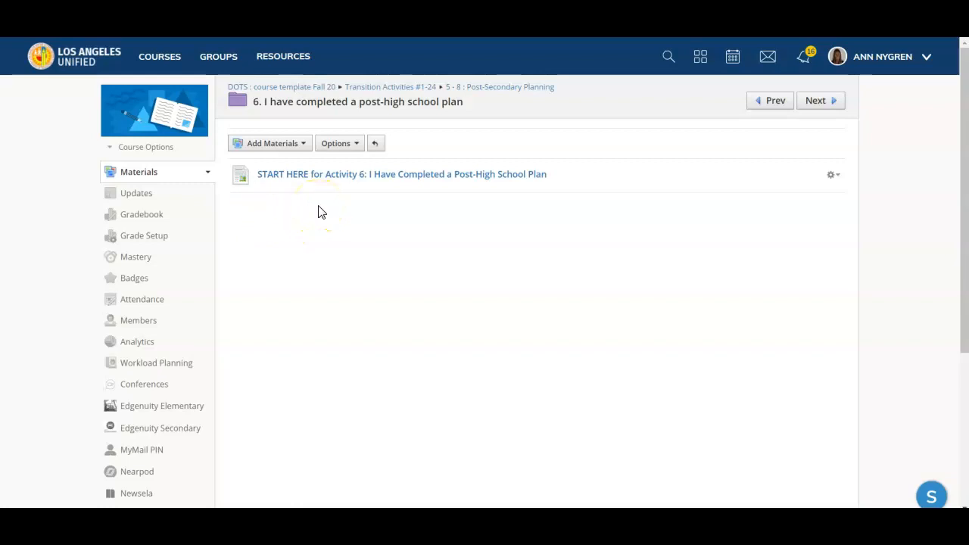
Review which material types can be added to the activity 6 folder, and return to the course's main materials page
{"action": "left_click", "coordinate": [303, 144]}
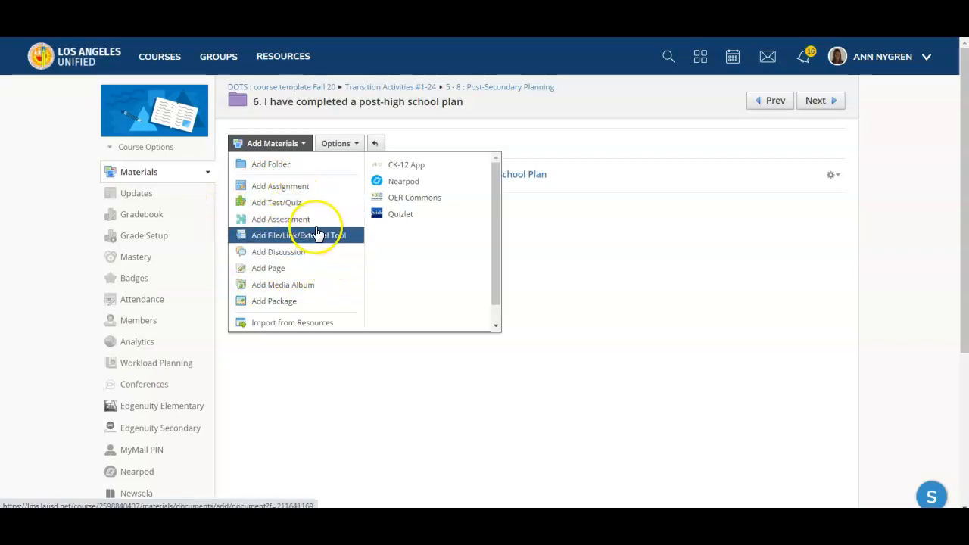
{"action": "left_click", "coordinate": [618, 144]}
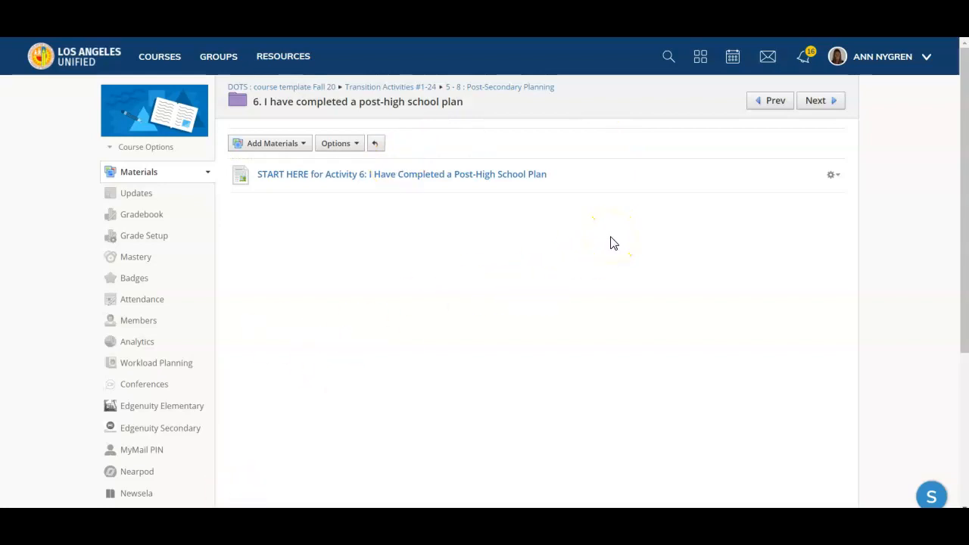
{"action": "left_click", "coordinate": [581, 240]}
{"action": "left_click", "coordinate": [292, 87]}
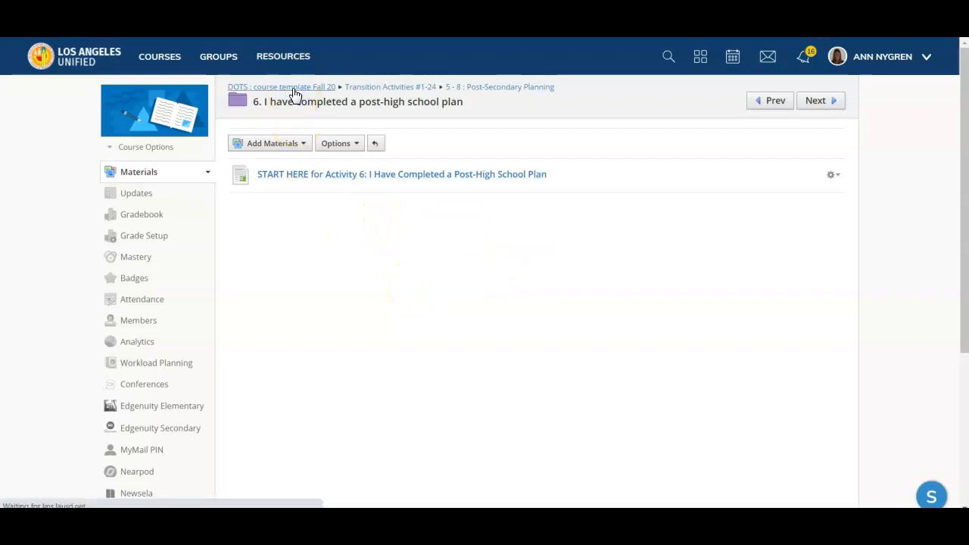